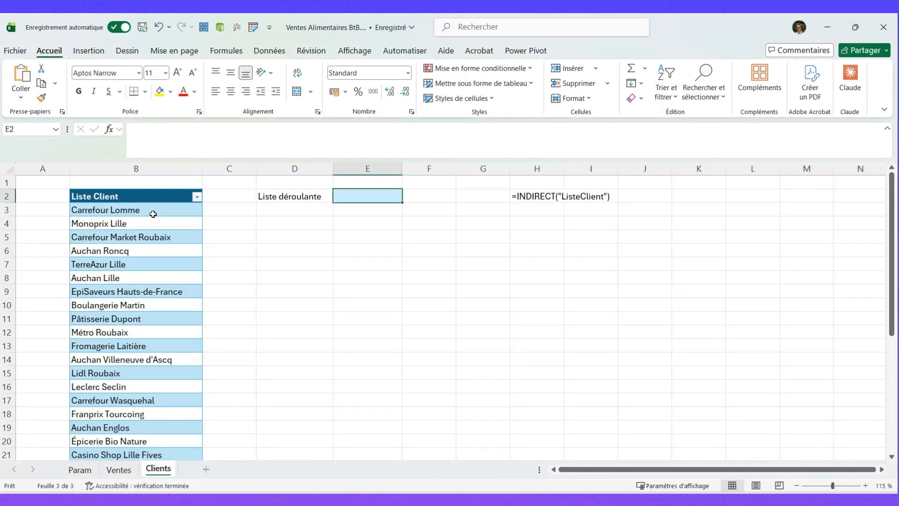
- Examine the client table's name and the INDIRECT formula text stored in cell H2
left_click(156, 211)
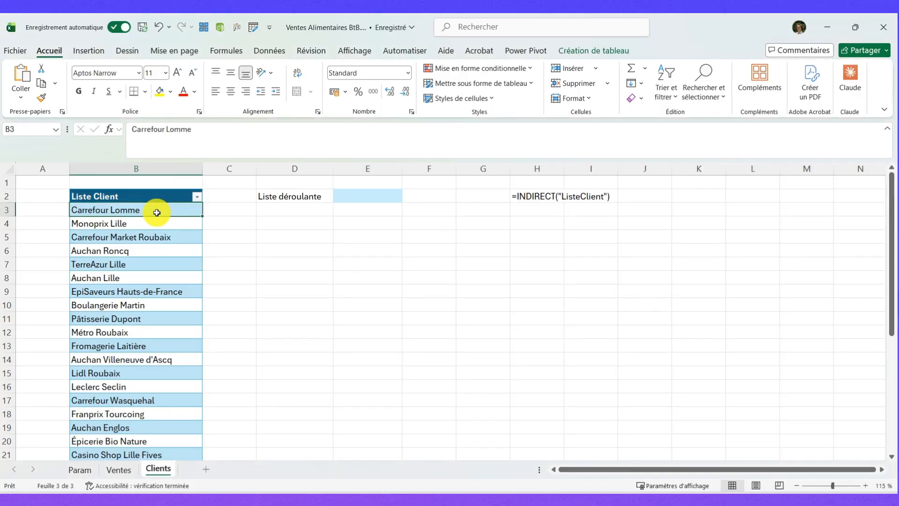
left_click(588, 51)
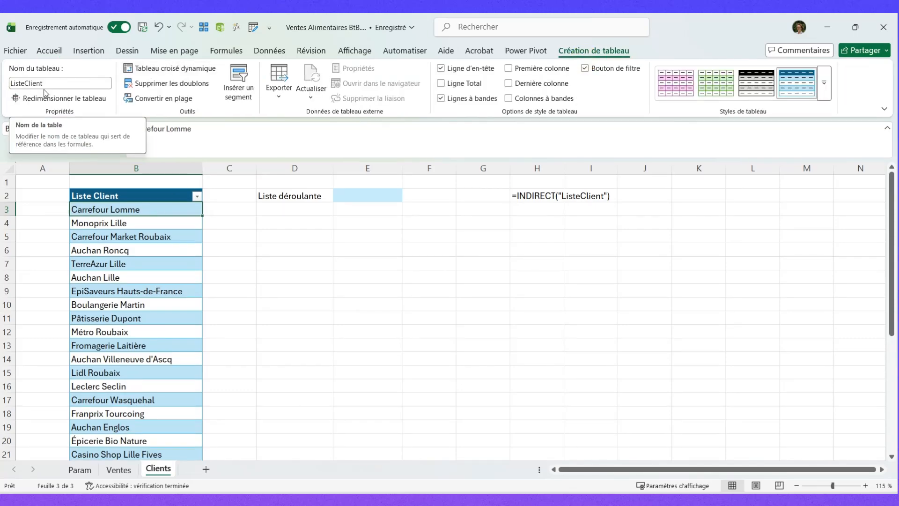
left_click(534, 197)
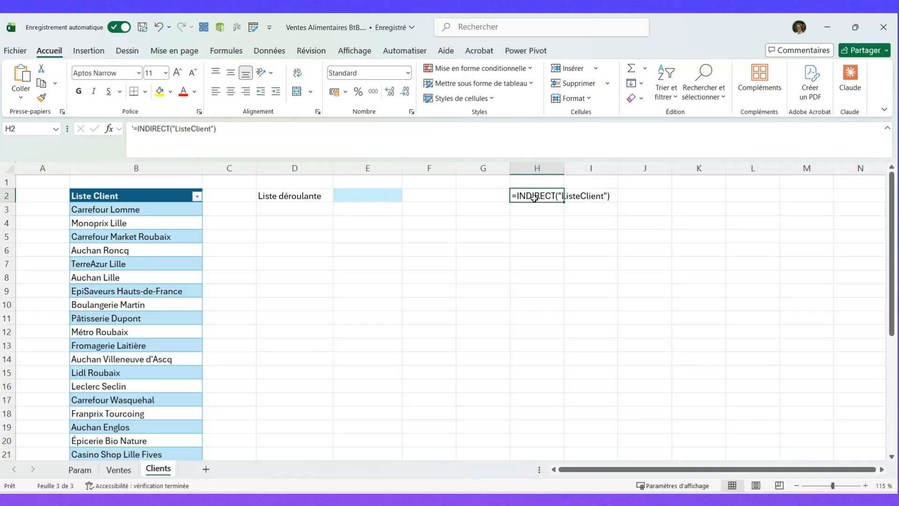
- Add list-type data validation to cell E2 with the source =INDIRECT("ListeClient")
left_click(357, 195)
left_click(269, 51)
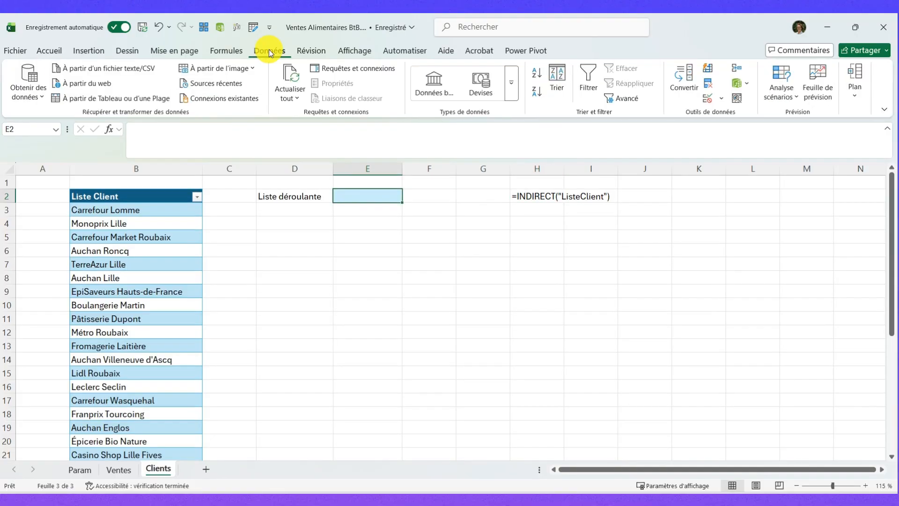
left_click(706, 99)
left_click(385, 277)
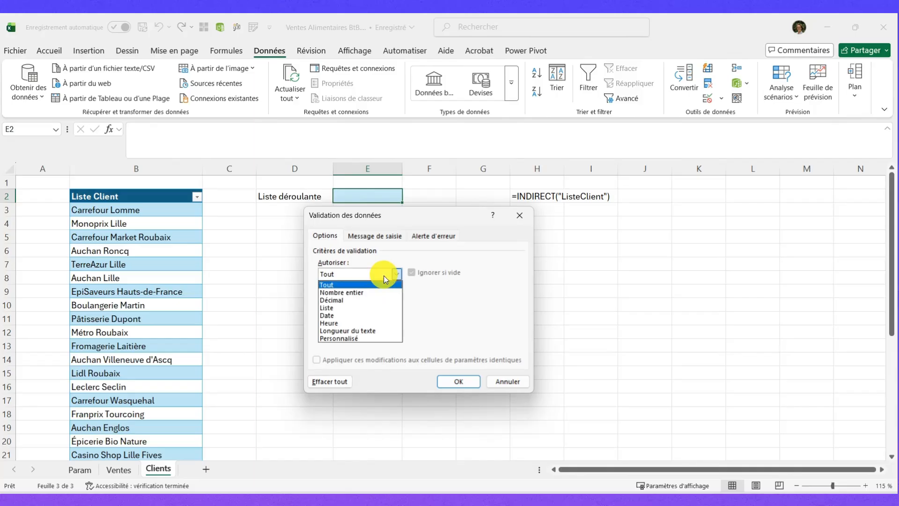
left_click(356, 308)
left_click(346, 323)
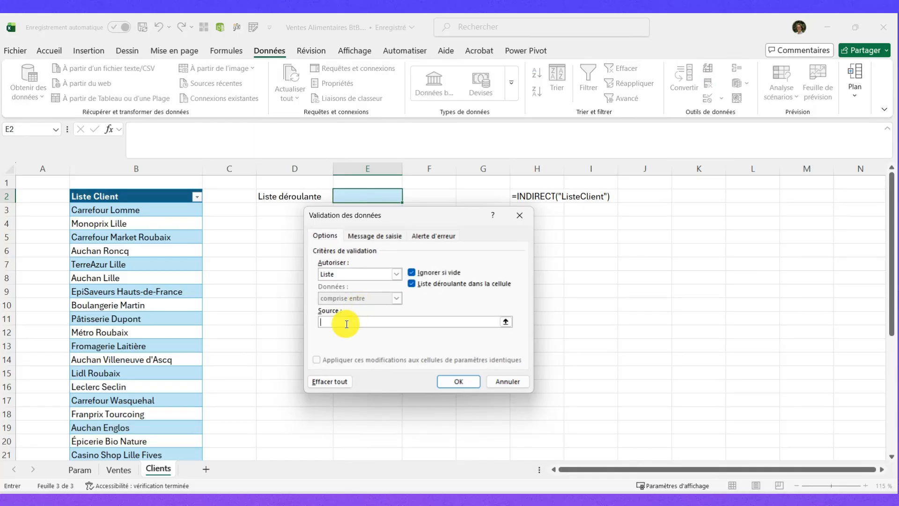
type("=INDIRECT(\"ListeClient\")")
left_click(457, 374)
- Browse the clients offered by the drop-down list in cell E2
left_click(407, 197)
scroll(395, 276, "down", 5)
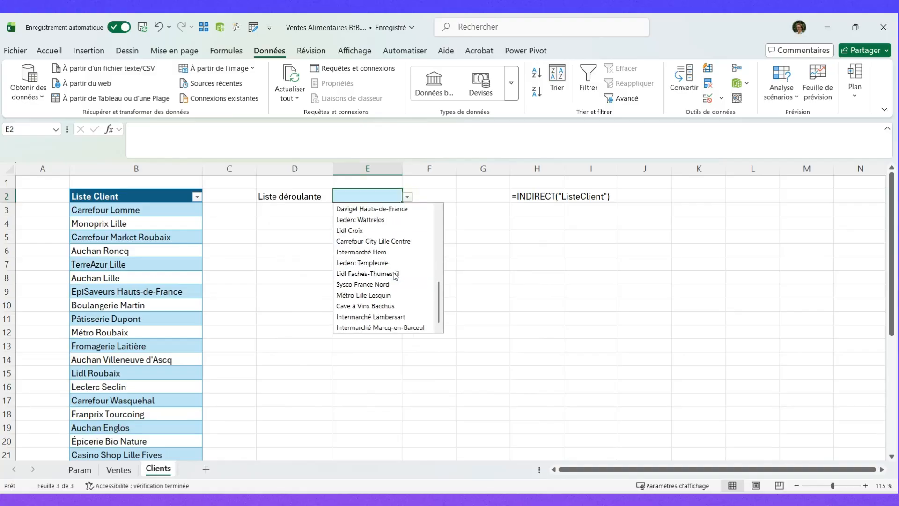
scroll(395, 275, "up", 5)
- Add the entry "Nouveau" in the first empty row below the Liste Client table
left_click(149, 264)
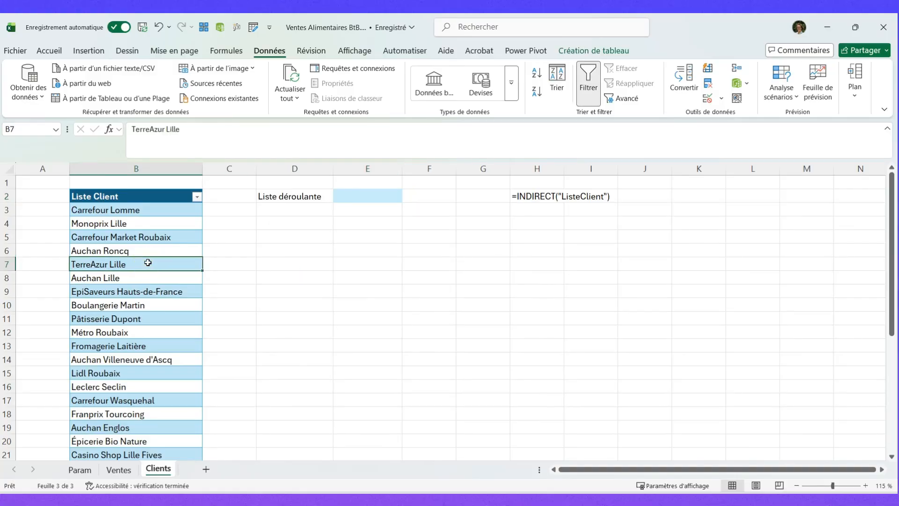
key("ctrl+Down")
key("Down")
type("Nouv")
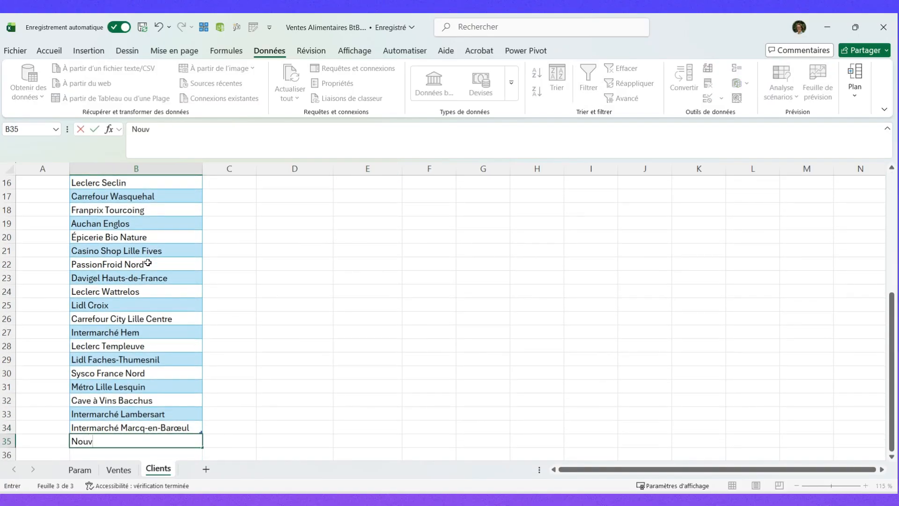
type("eau")
key("ctrl+Up")
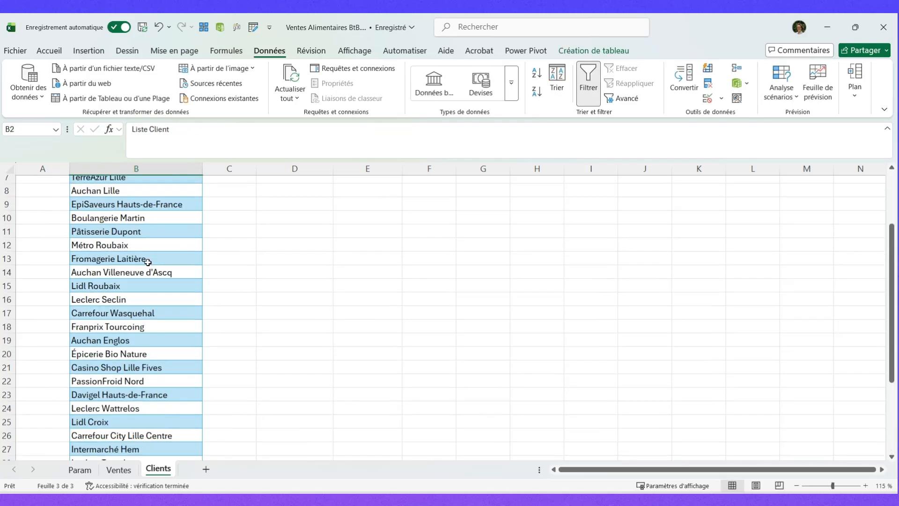
- Check the end of E2's drop-down list for the added client "Nouveau"
scroll(328, 187, "up", 1)
left_click(381, 195)
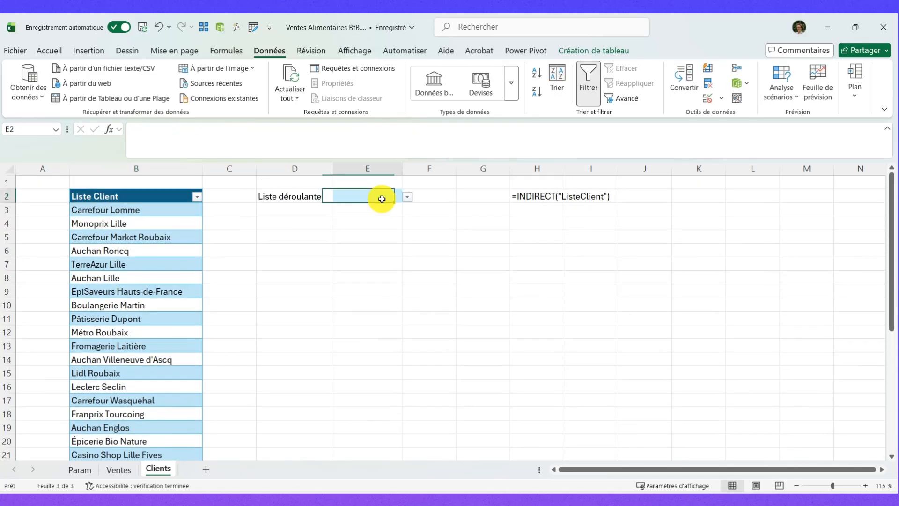
left_click(406, 196)
scroll(386, 277, "down", 7)
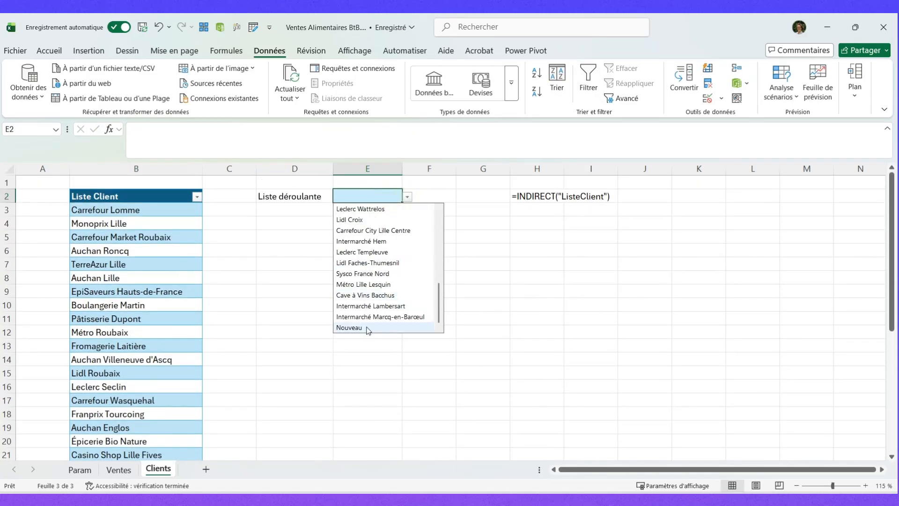
- Rename the client table as ListeClient2 and return to the drop-down cell E2
left_click(152, 262)
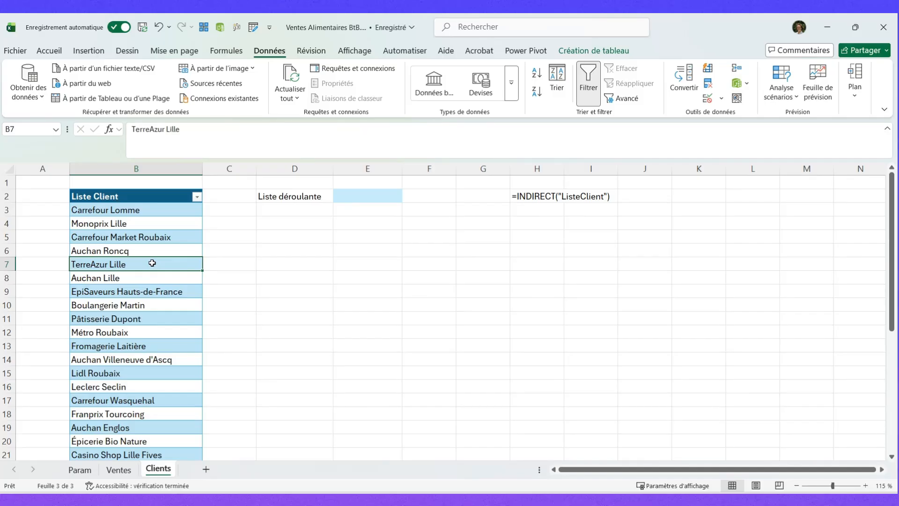
left_click(572, 50)
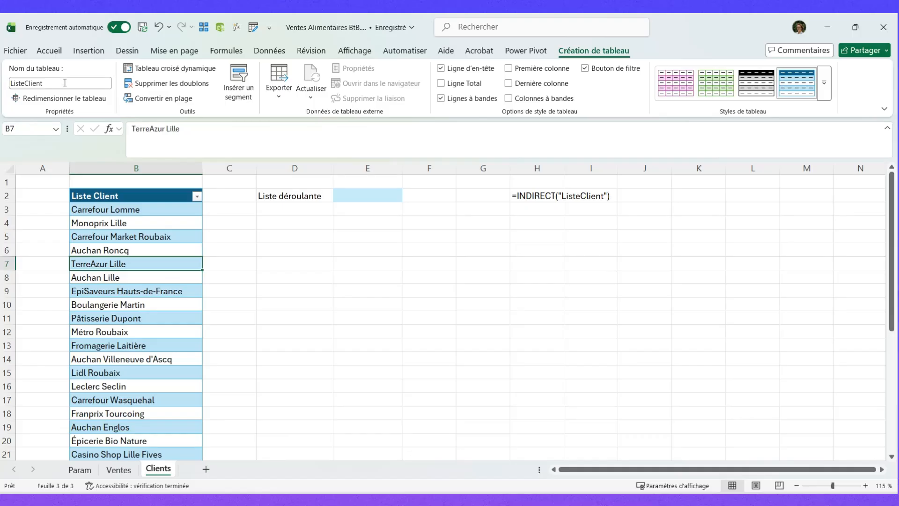
left_click(60, 86)
type("2")
key("Return")
key("Up")
left_click(368, 197)
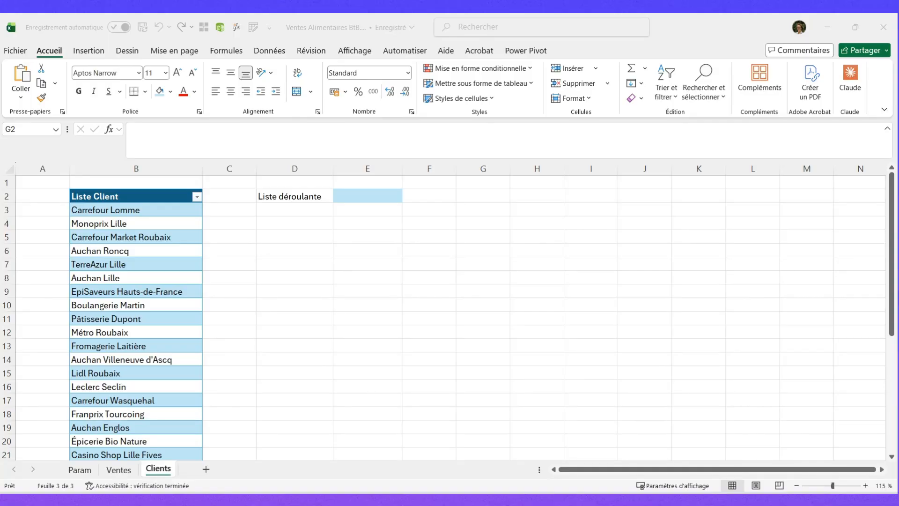
- Define a workbook-scoped name liste_client that refers to the table column =ListeClient[Liste Client]
key("alt+Tab")
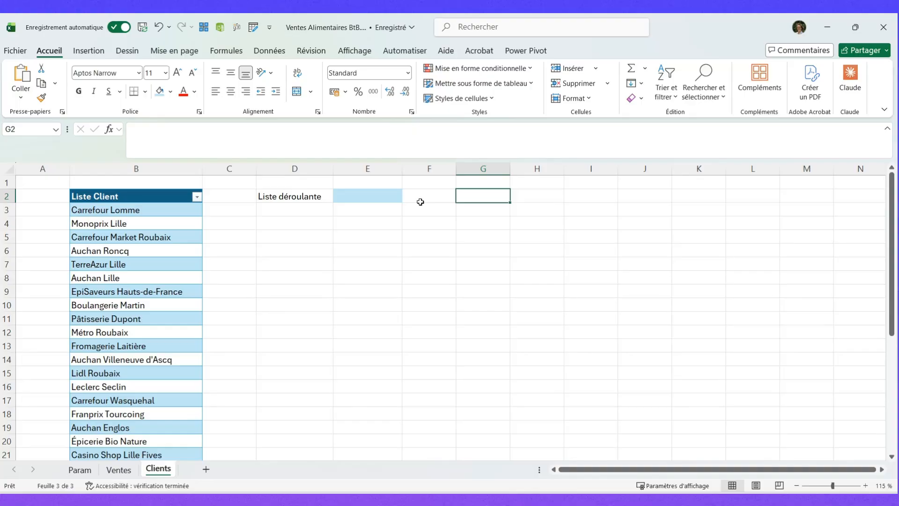
left_click(226, 51)
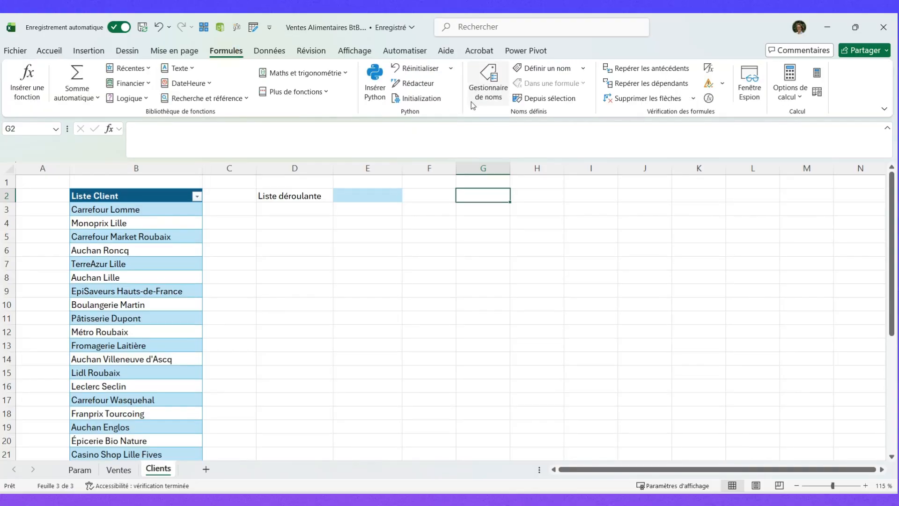
left_click(479, 93)
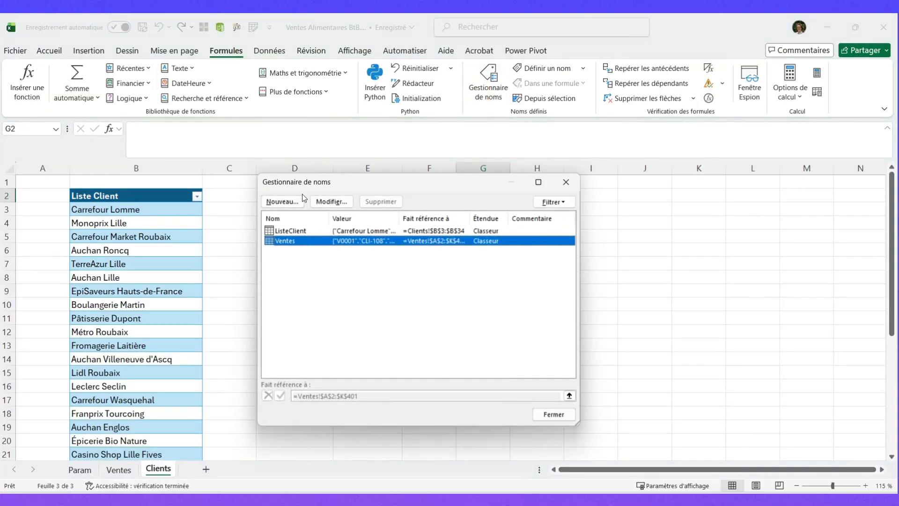
left_click(283, 202)
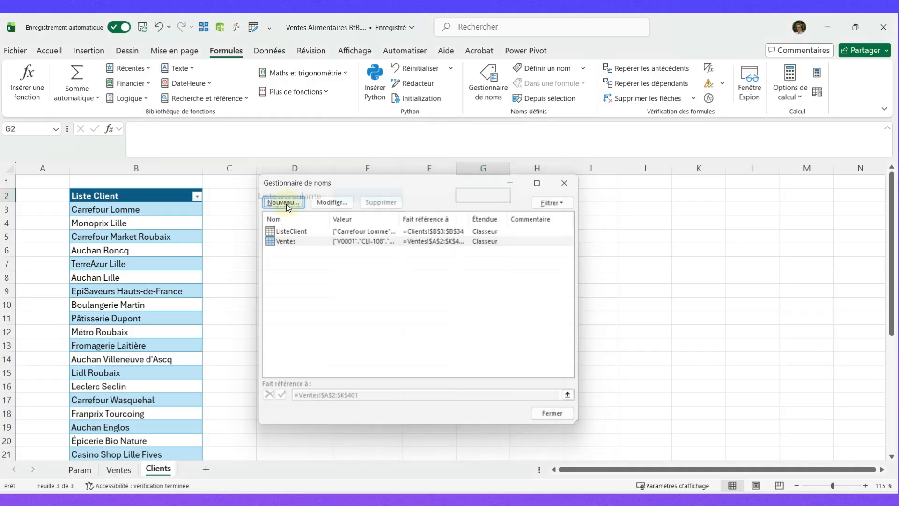
type("liste_client")
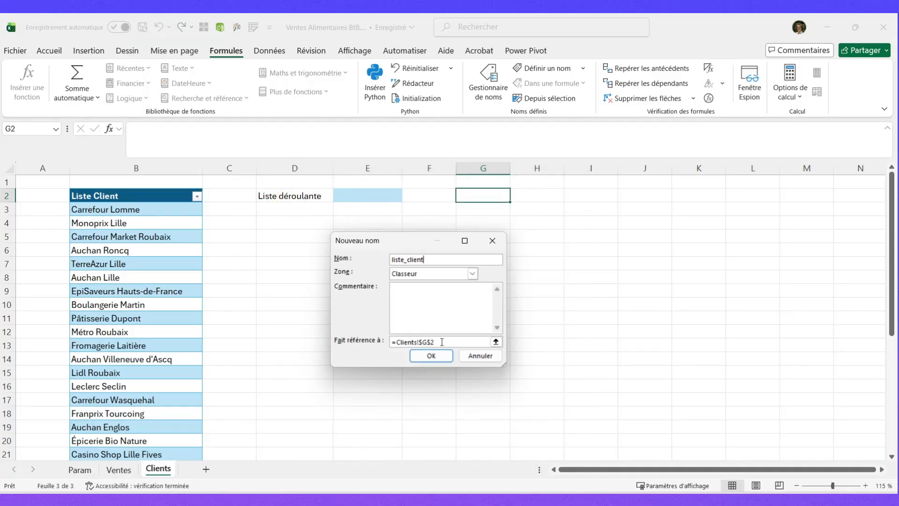
left_click_drag(453, 343, 293, 341)
key("BackSpace")
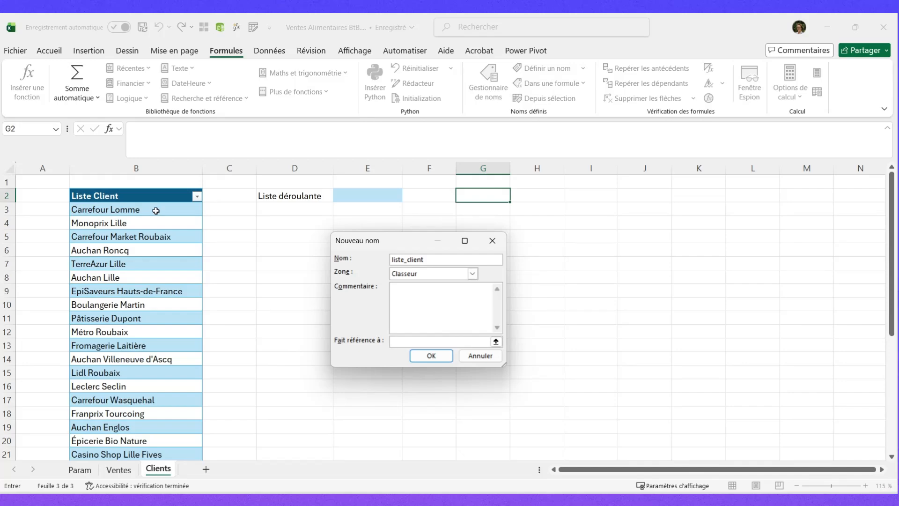
left_click(156, 211)
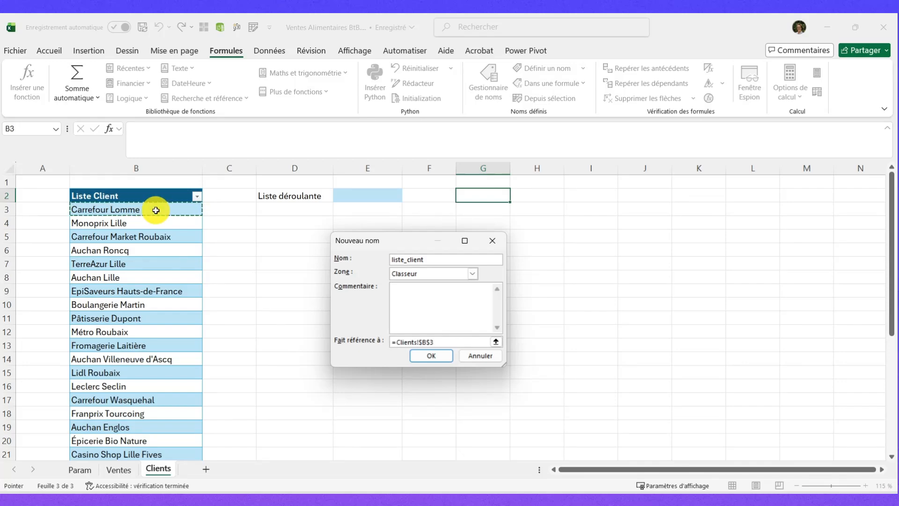
key("ctrl+shift+Down")
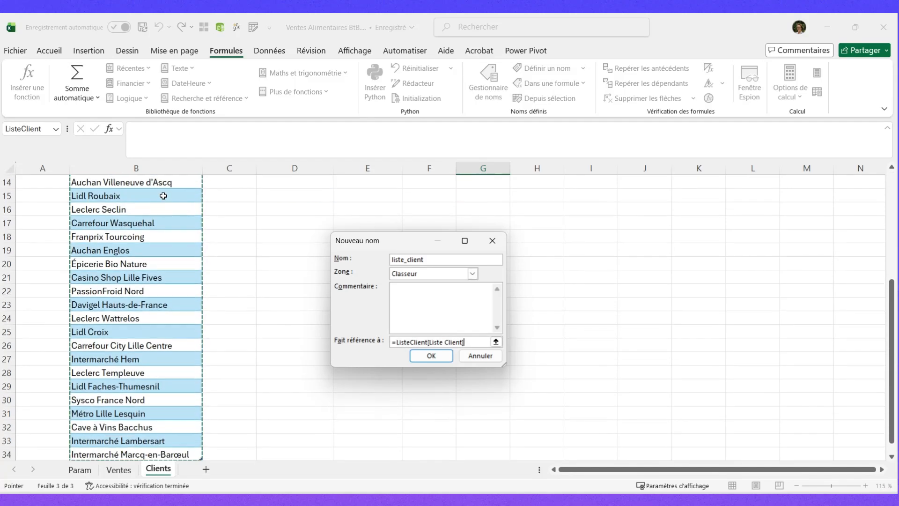
left_click(449, 353)
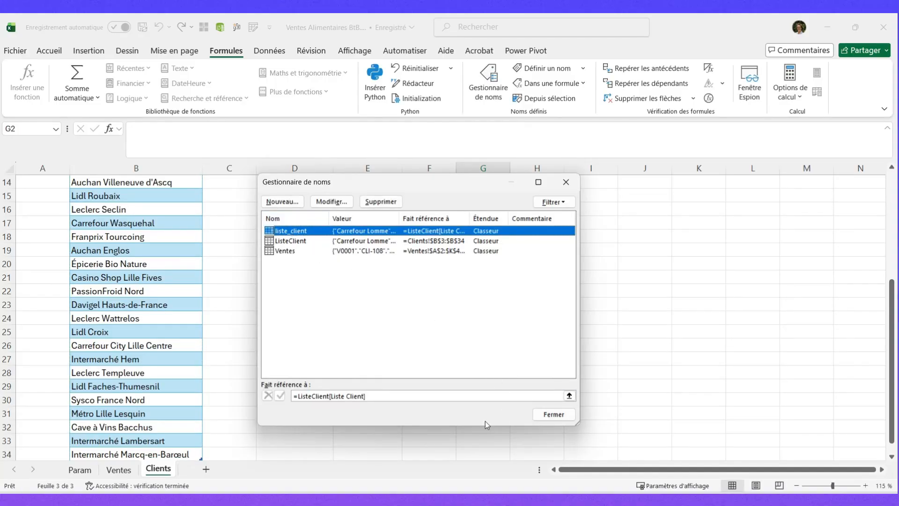
left_click(554, 414)
- Add list-type data validation to cell E2 with the source =liste_client and browse the resulting drop-down list
left_click(267, 51)
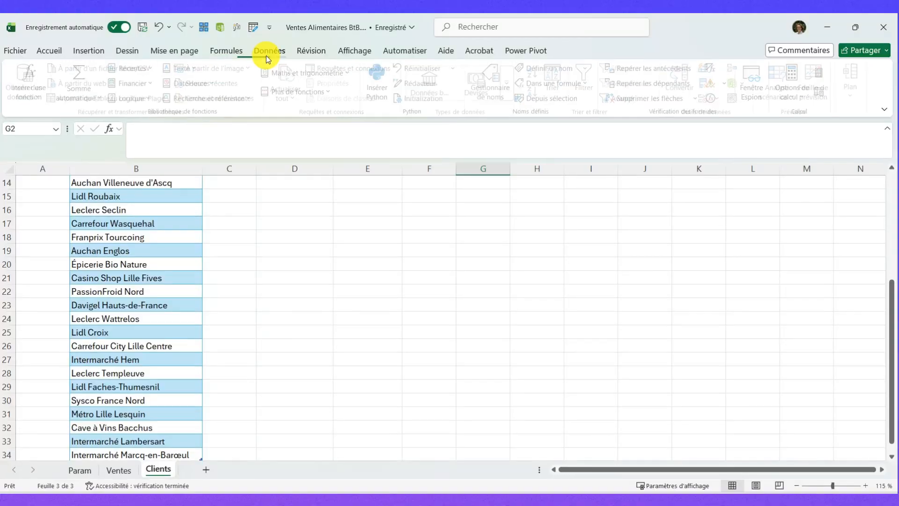
scroll(368, 281, "up", 5)
left_click(367, 196)
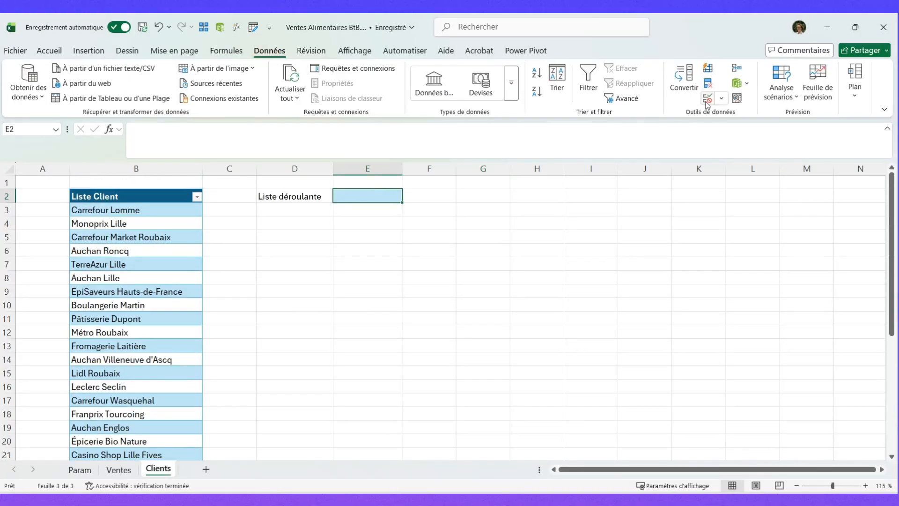
left_click(708, 98)
left_click(396, 274)
left_click(369, 308)
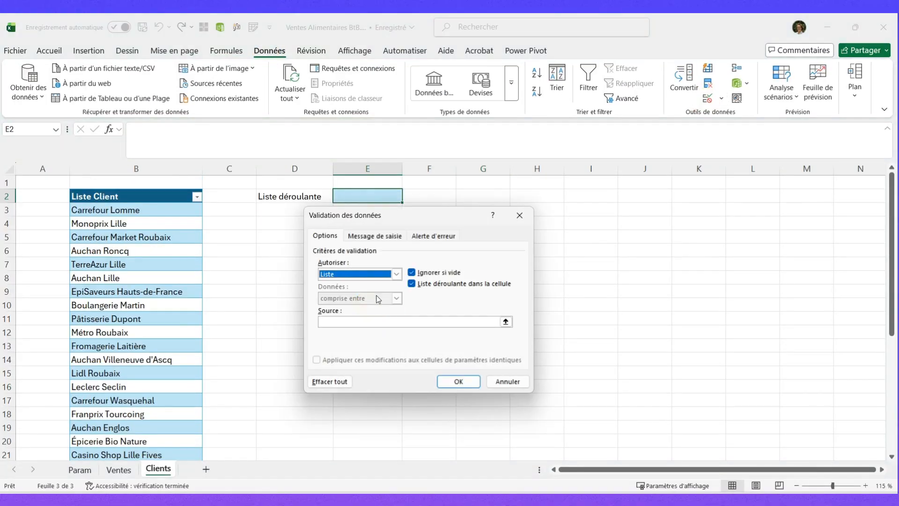
left_click(328, 320)
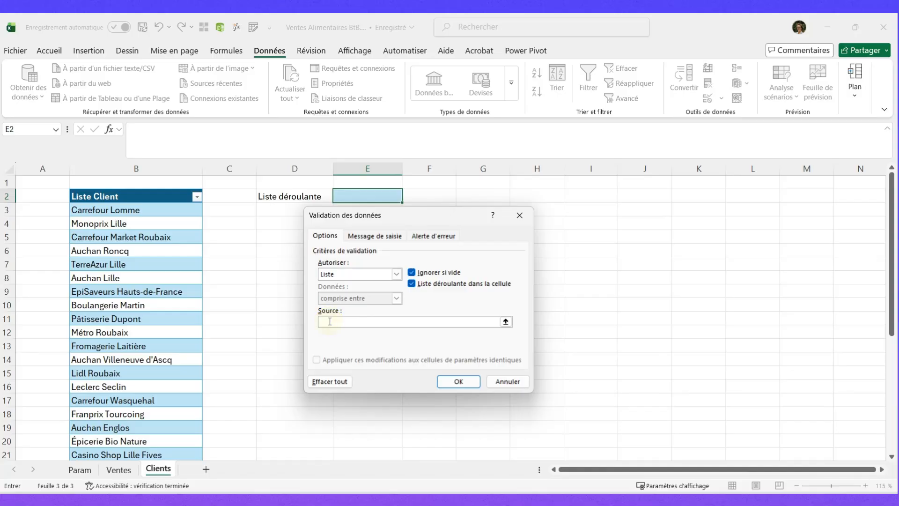
type("=liste_client")
left_click(457, 381)
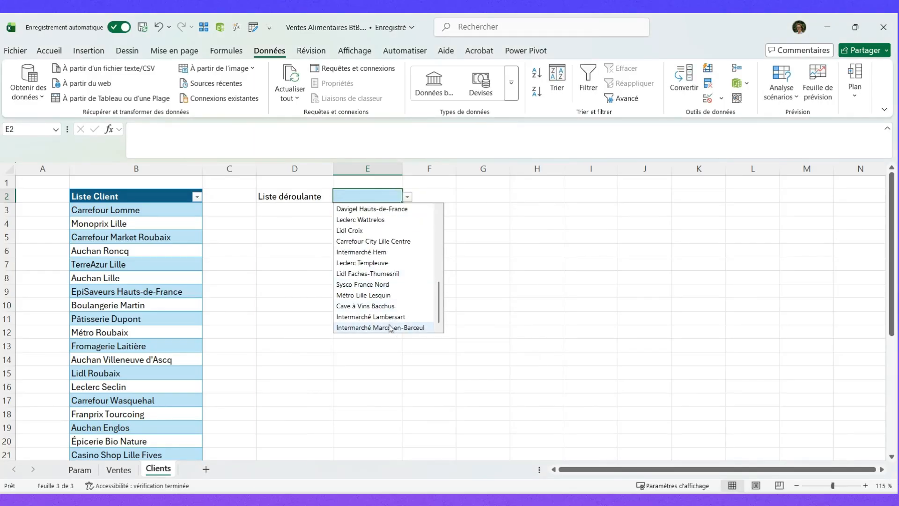
scroll(398, 290, "up", 8)
- Add the client "Nouveau" in cell B35, directly below the Liste Client table
left_click(161, 233)
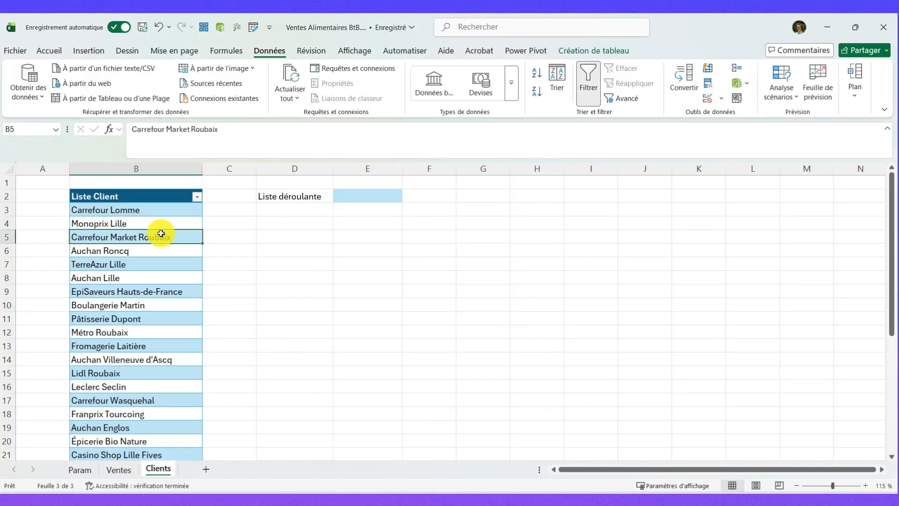
key("ctrl+Down")
key("Down")
type("Nouveau")
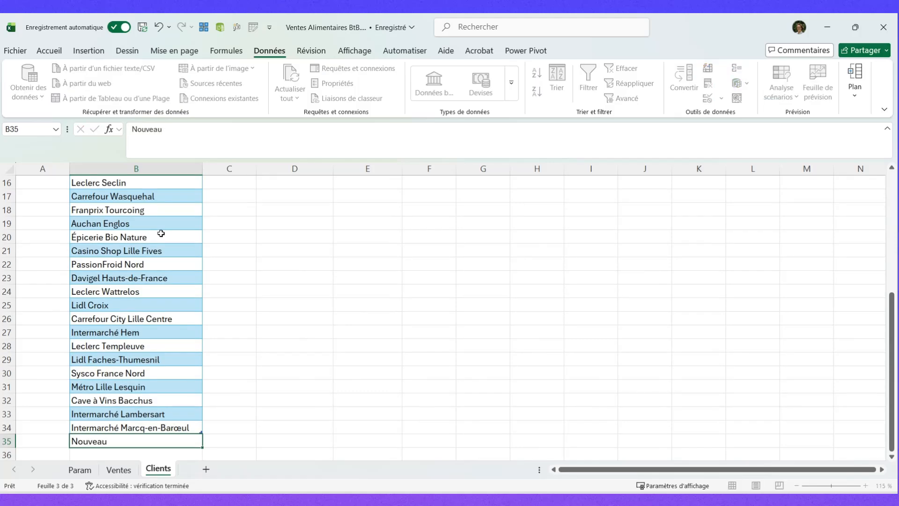
key("Return")
- Verify that the name-based drop-down list in E2 includes "Nouveau" at its end
scroll(195, 234, "up", 5)
left_click(381, 195)
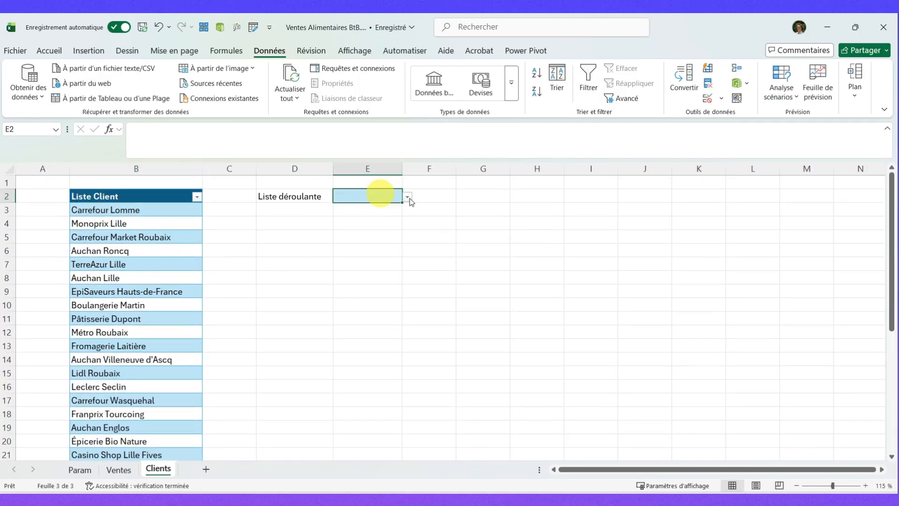
left_click(408, 196)
scroll(375, 292, "down", 7)
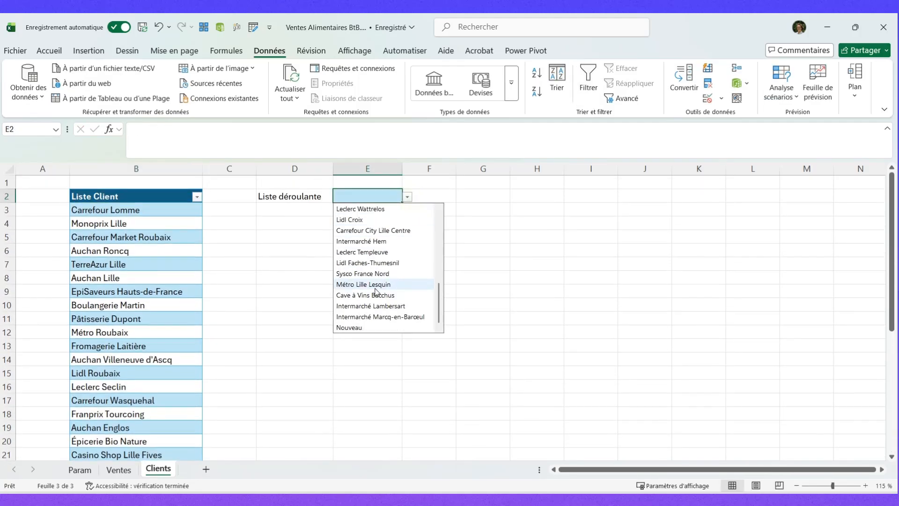
- Rename the client table as ListeClient2
left_click(166, 233)
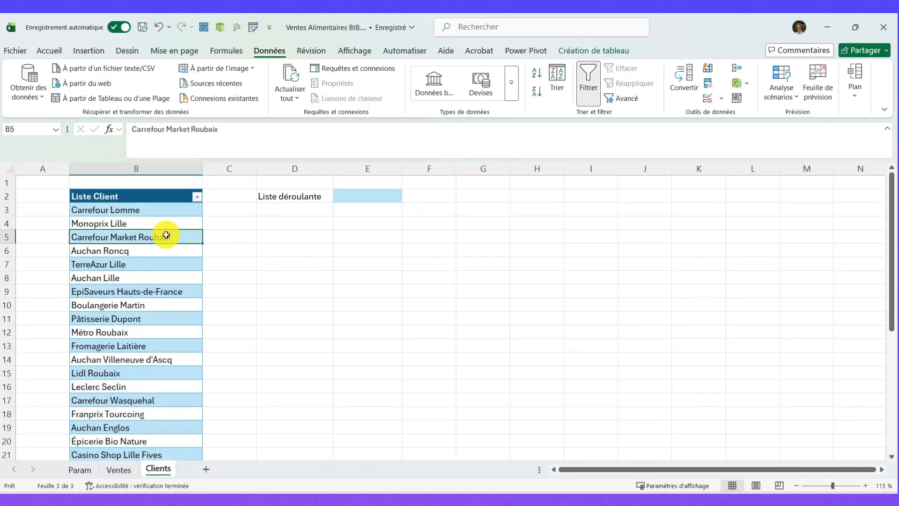
left_click(588, 52)
left_click(53, 84)
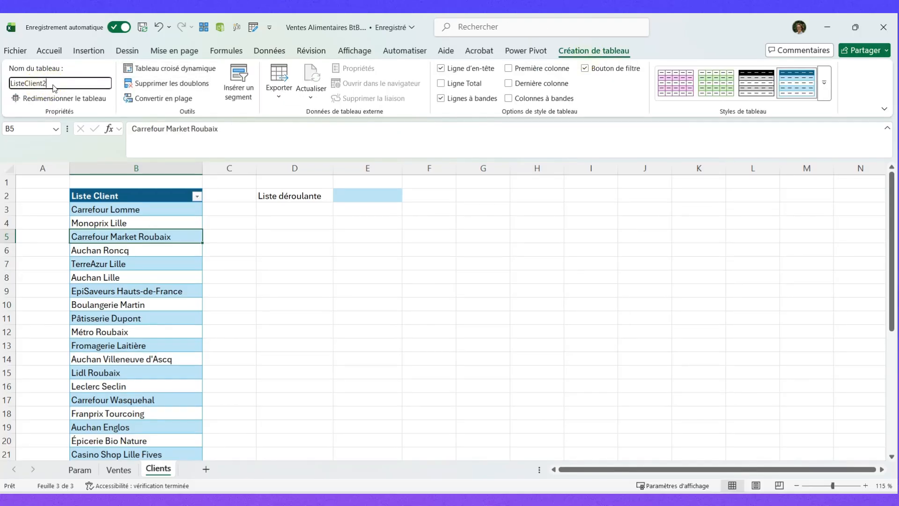
- Check down to the last entry that the drop-down list in E2 still works with the renamed table
left_click(398, 195)
left_click(407, 197)
scroll(386, 283, "down", 8)
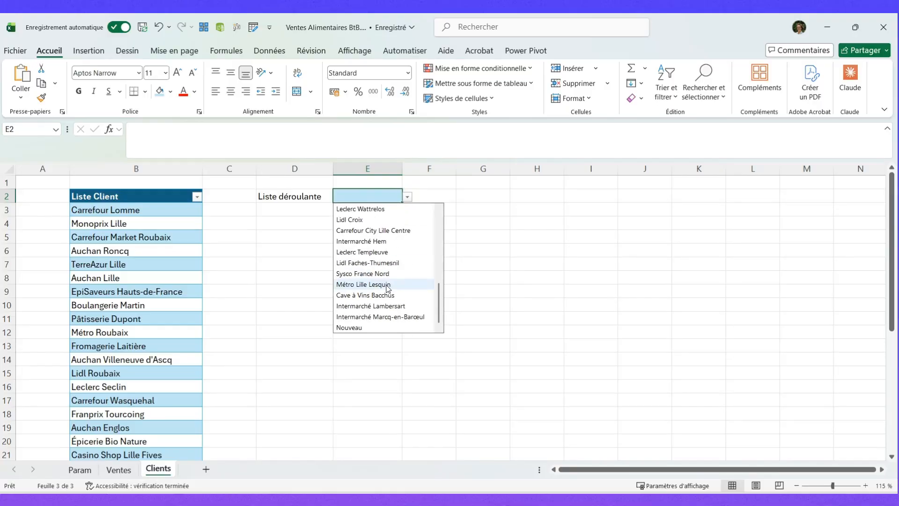
left_click(295, 250)
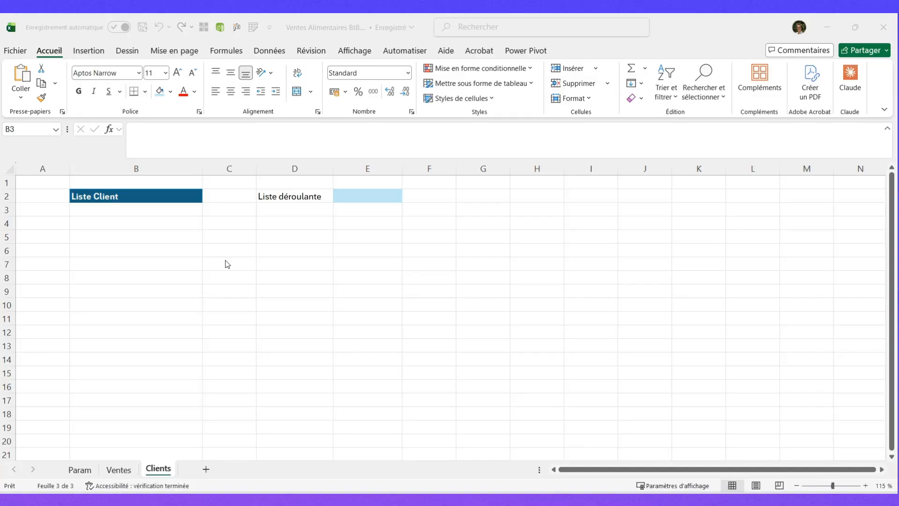
- Enter =UNIQUE(Ventes[Nom Client]) in B3 to extract the distinct client names from the Ventes table, and look through the spilled list
left_click(79, 213)
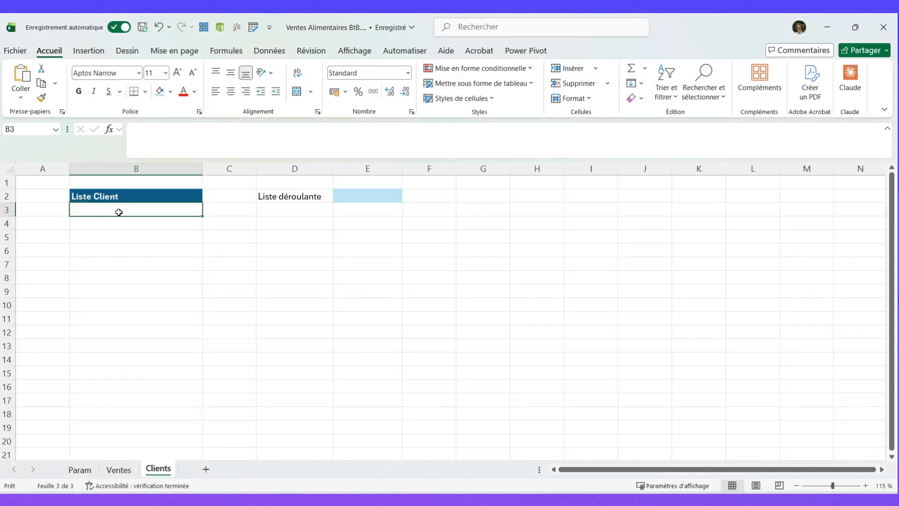
type("=unique(")
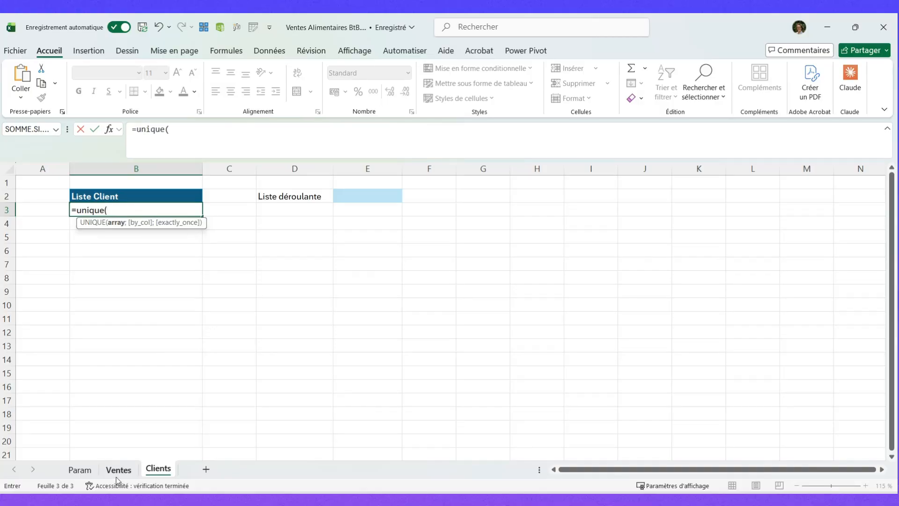
left_click(118, 469)
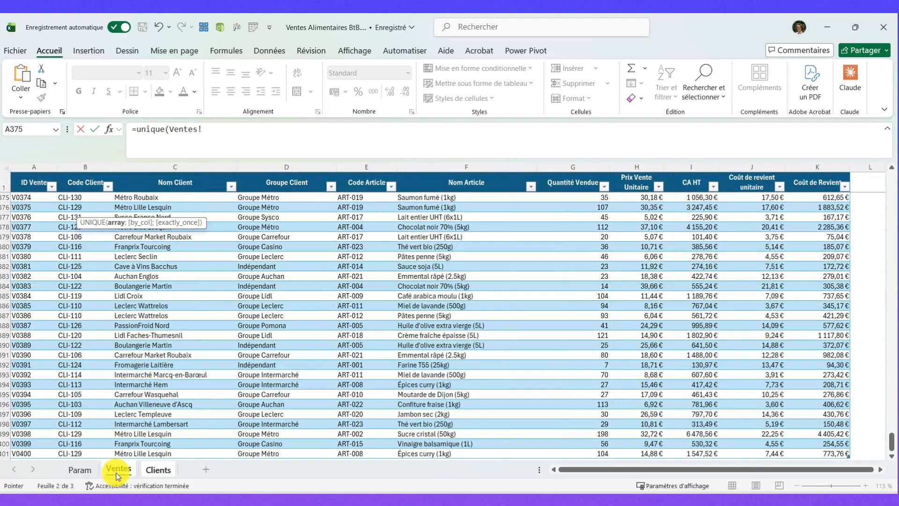
left_click(179, 182)
key("Down")
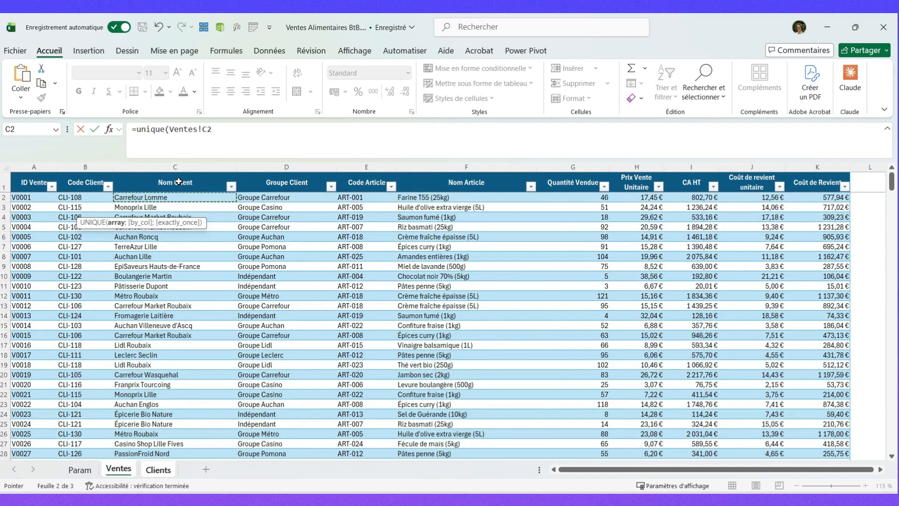
left_click(178, 181)
key("Return")
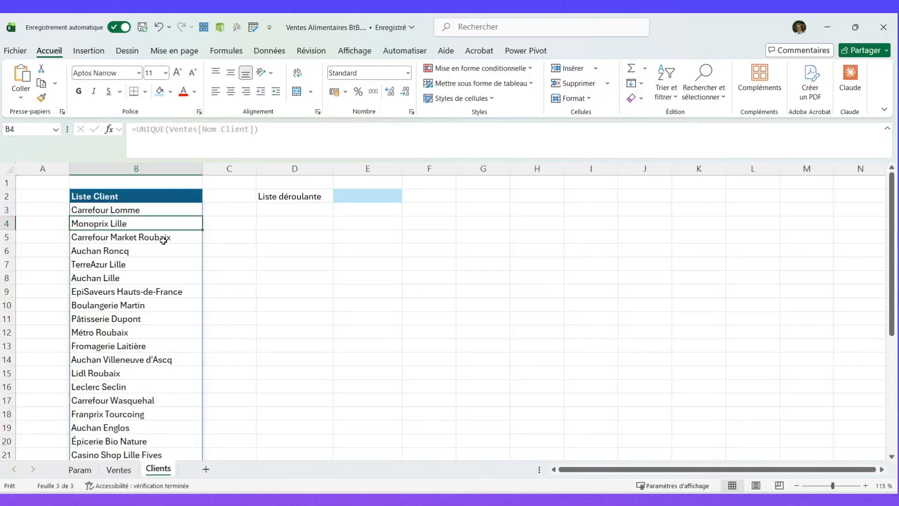
scroll(163, 242, "down", 7)
scroll(163, 240, "up", 7)
- Add the client "Nouveau" in cell C402 of the Ventes sheet, directly below the last row of the Nom Client column
key("ctrl+Page_Up")
key("Down")
key("Down")
key("Down")
key("Down")
key("Down")
key("Down")
key("Down")
key("Down")
key("Down")
key("Down")
key("Down")
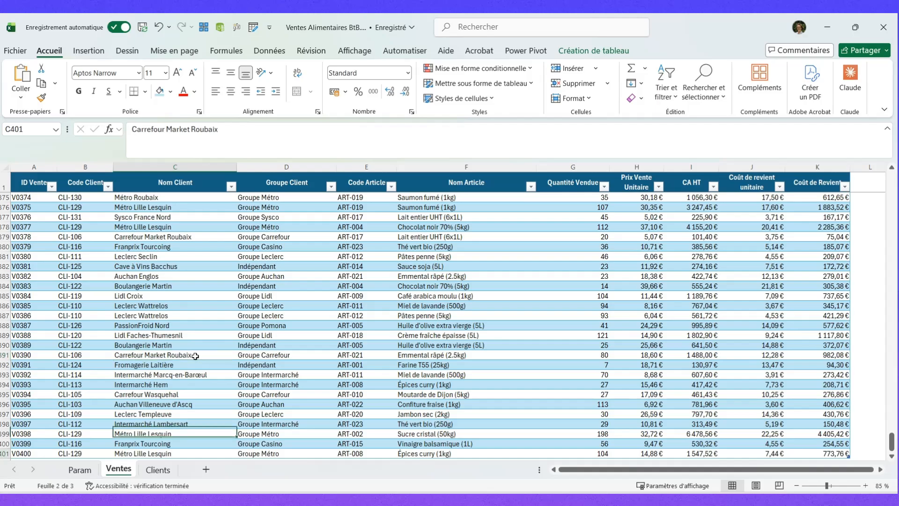
type("Nouveau")
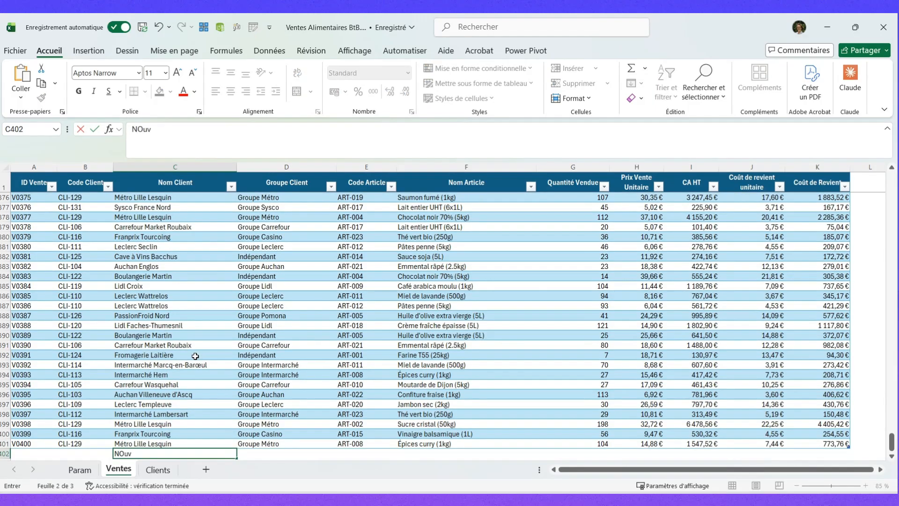
key("ctrl+Return")
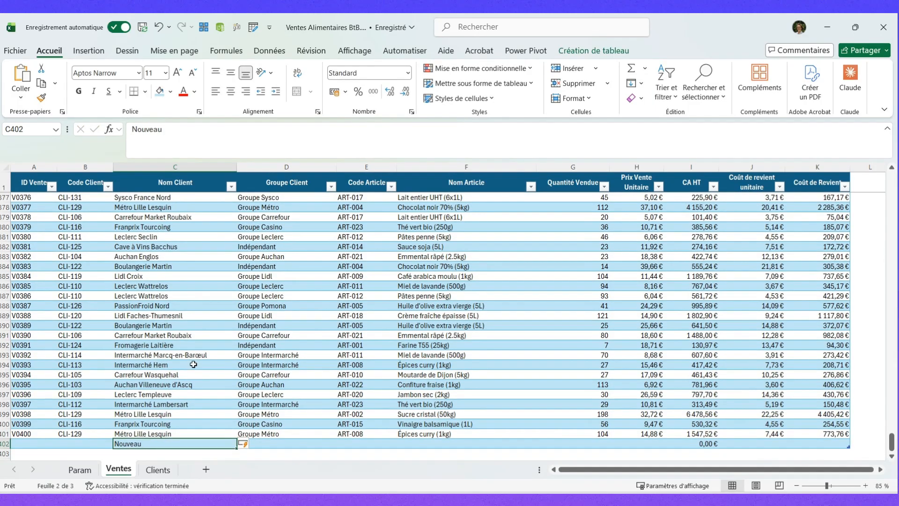
- Check the end of the UNIQUE client list on the Clients sheet for the added client
left_click(157, 469)
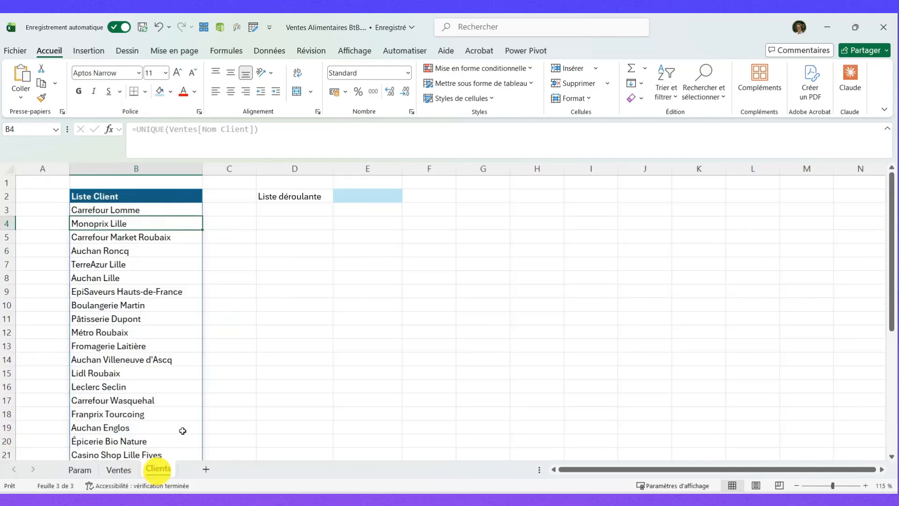
key("ctrl+Down")
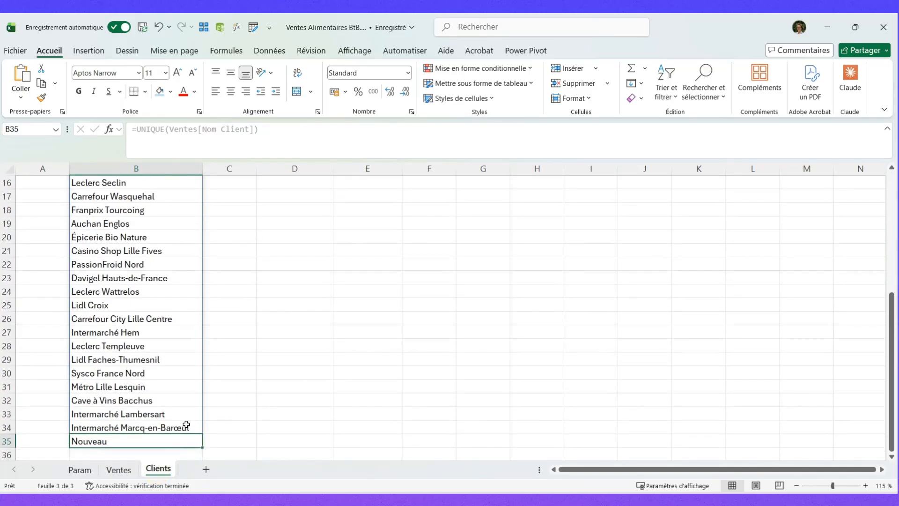
key("ctrl+Up")
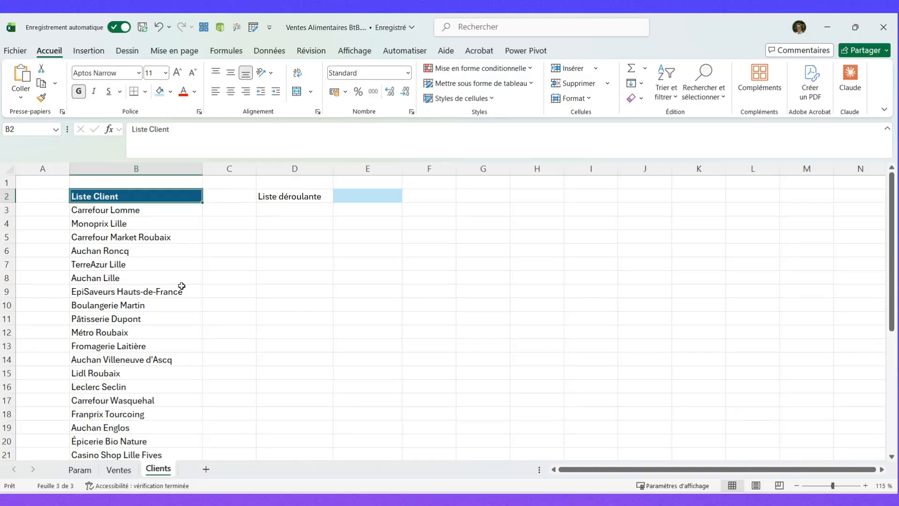
- Add list-type data validation to cell E2 with the spilled range =$B$3# as its source
key("Right")
key("Right")
key("Right")
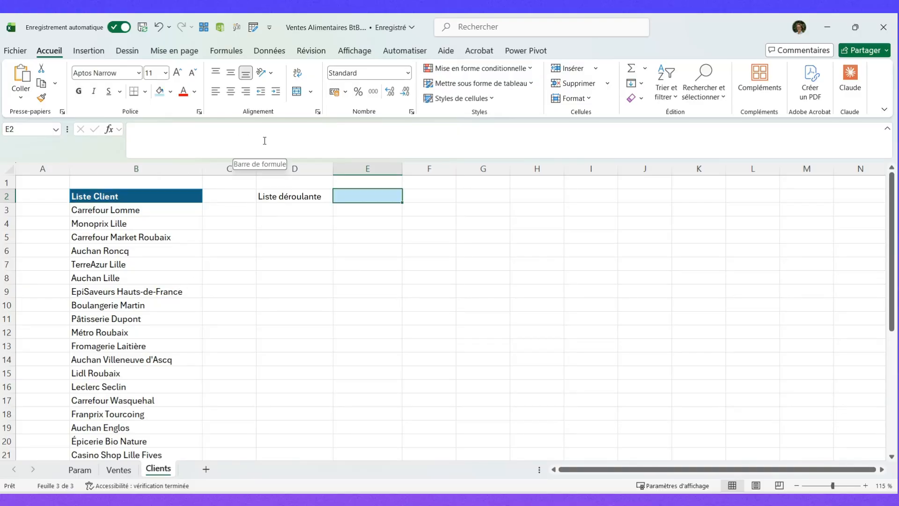
left_click(270, 55)
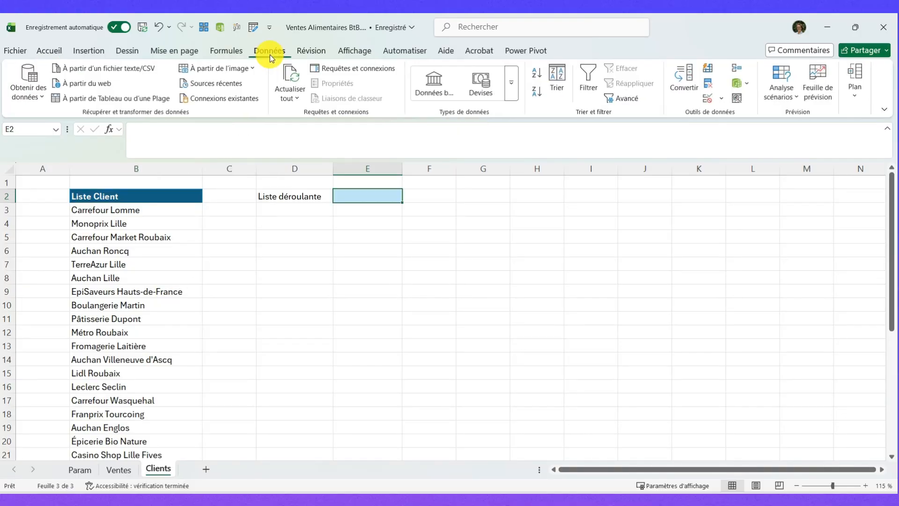
left_click(708, 99)
left_click(374, 275)
left_click(351, 304)
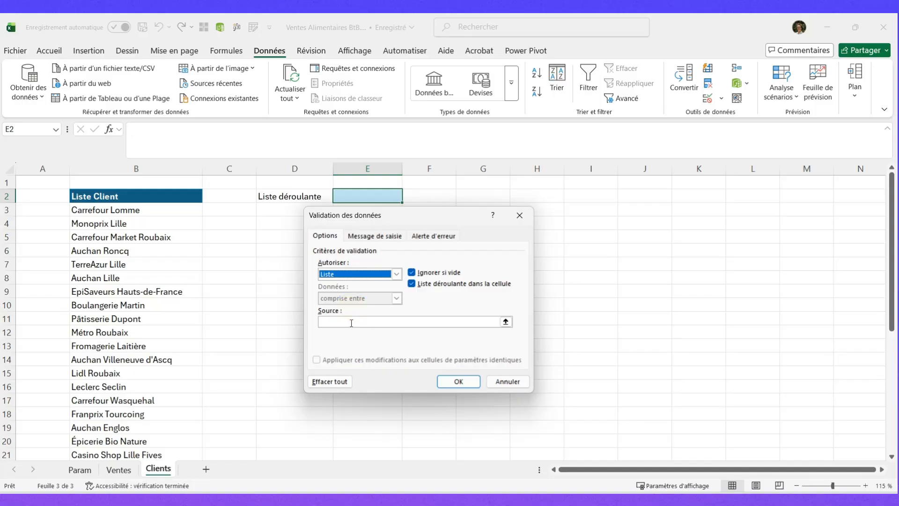
left_click(351, 322)
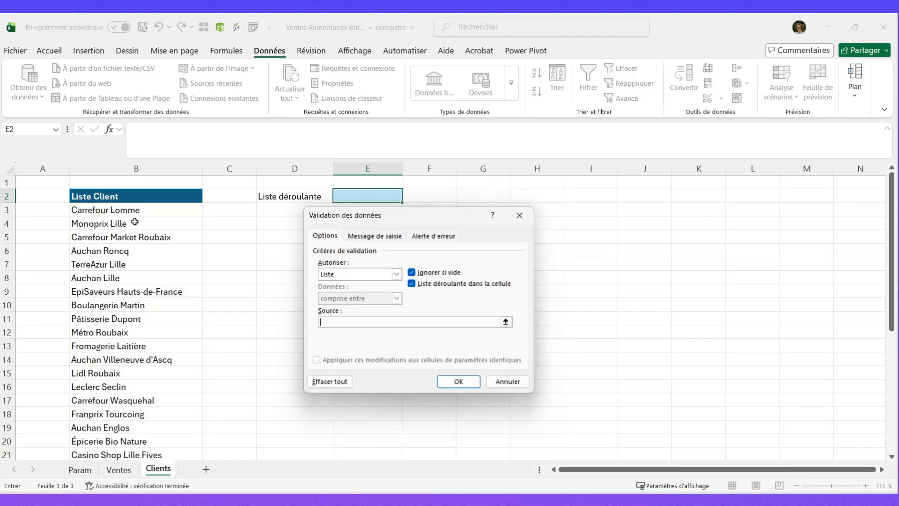
left_click(146, 210)
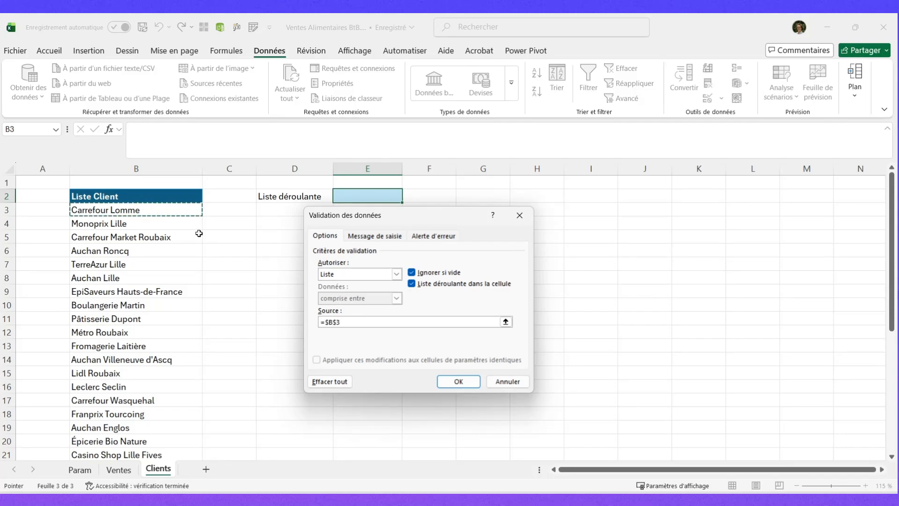
type("#")
key("Return")
- Browse the spill-based drop-down list in E2 from beginning to end
left_click(407, 196)
scroll(381, 261, "down", 4)
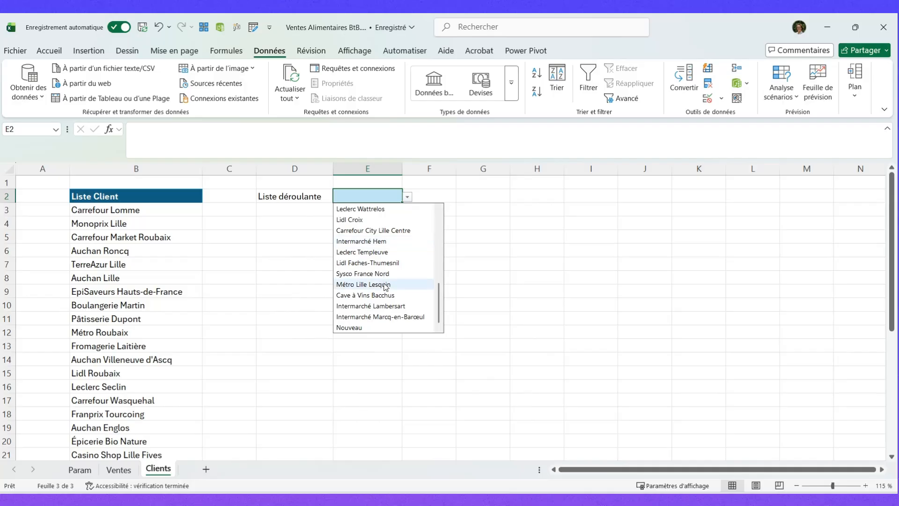
scroll(381, 283, "up", 4)
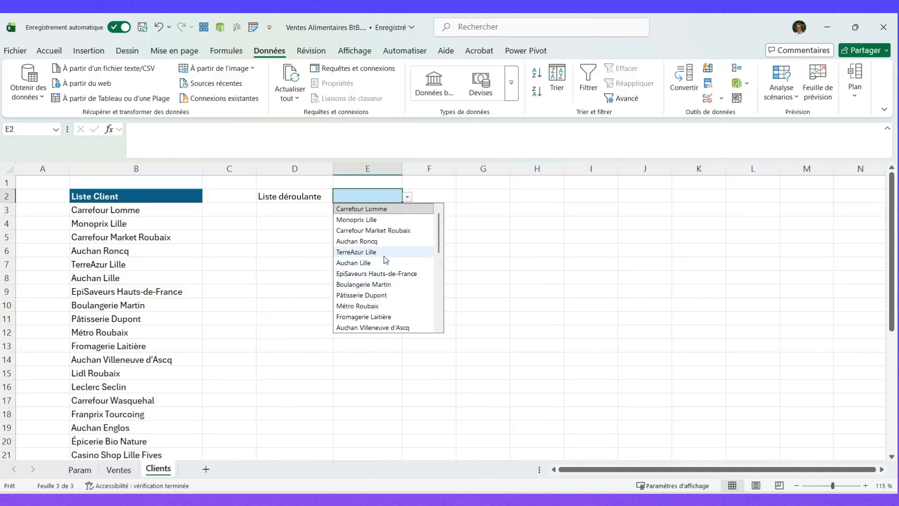
left_click(276, 315)
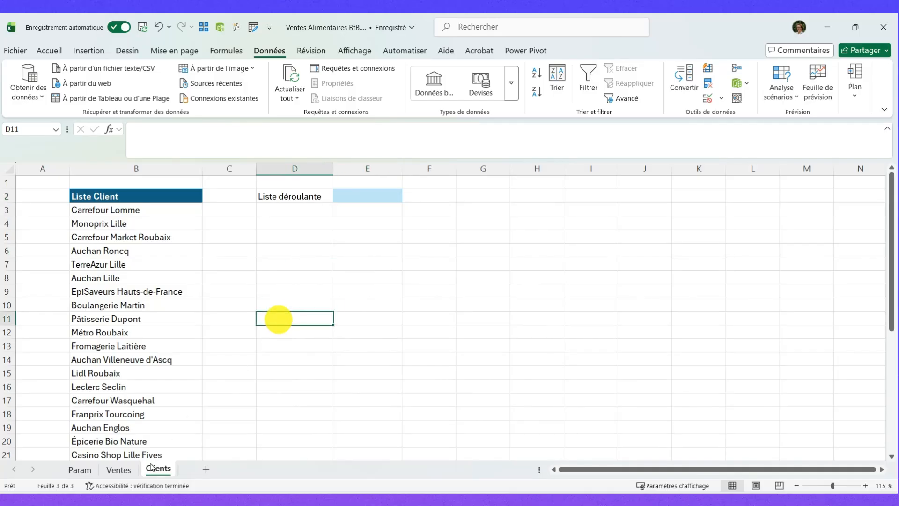
- Add the client "Nouveau 2" in cell C403 of the Ventes sheet, below the "Nouveau" row
left_click(121, 469)
left_click(170, 384)
key("ctrl+Down")
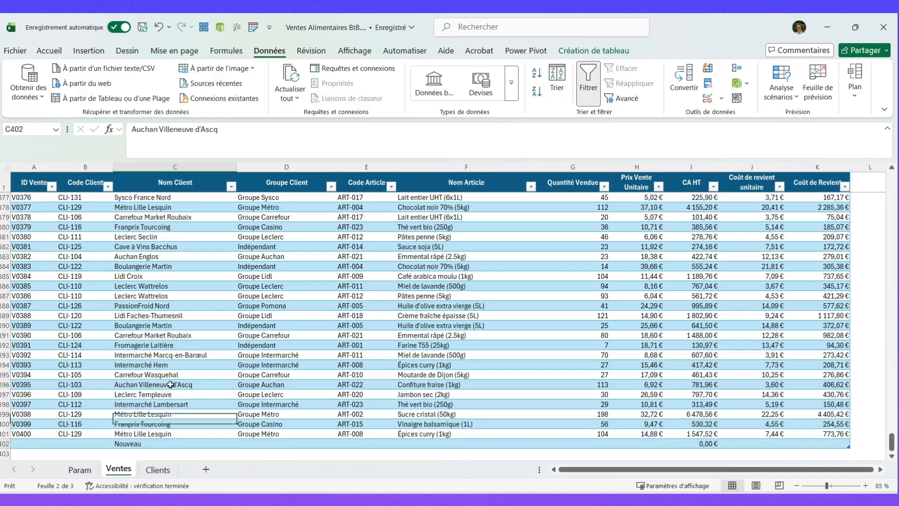
key("Down")
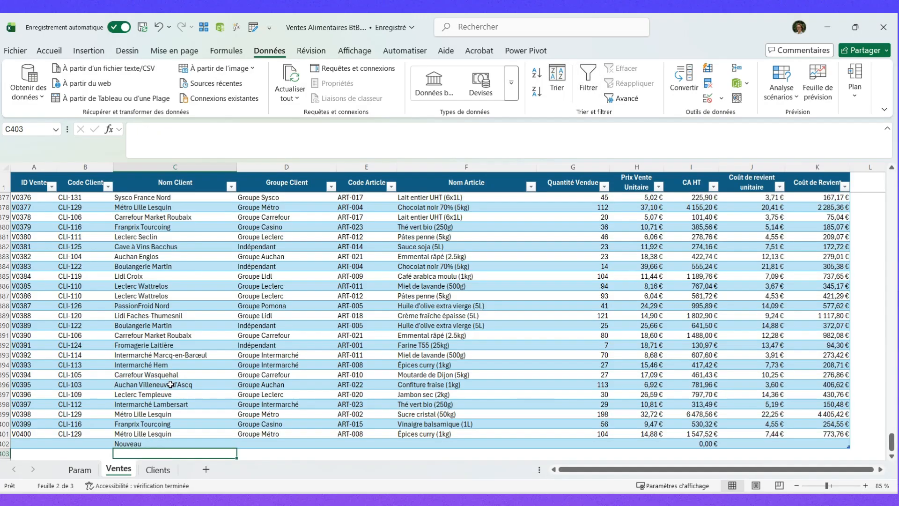
type("Nouveau")
key("Return")
- Check the end of the drop-down list in E2 on the Clients sheet for "Nouveau 2"
left_click(158, 469)
left_click(407, 199)
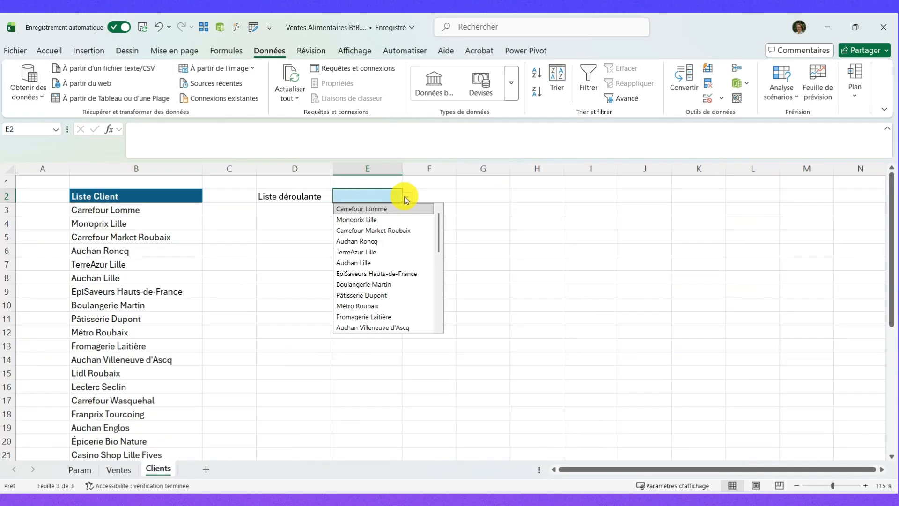
scroll(403, 202, "down", 4)
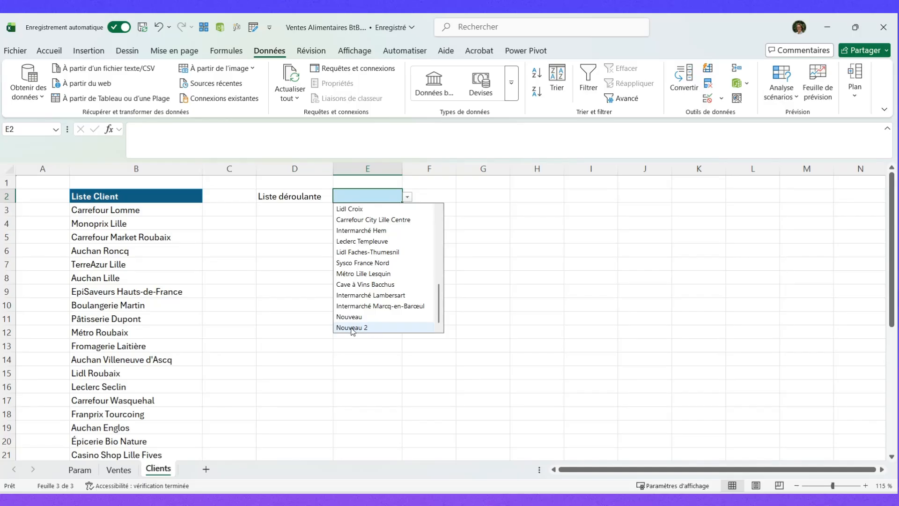
left_click(482, 237)
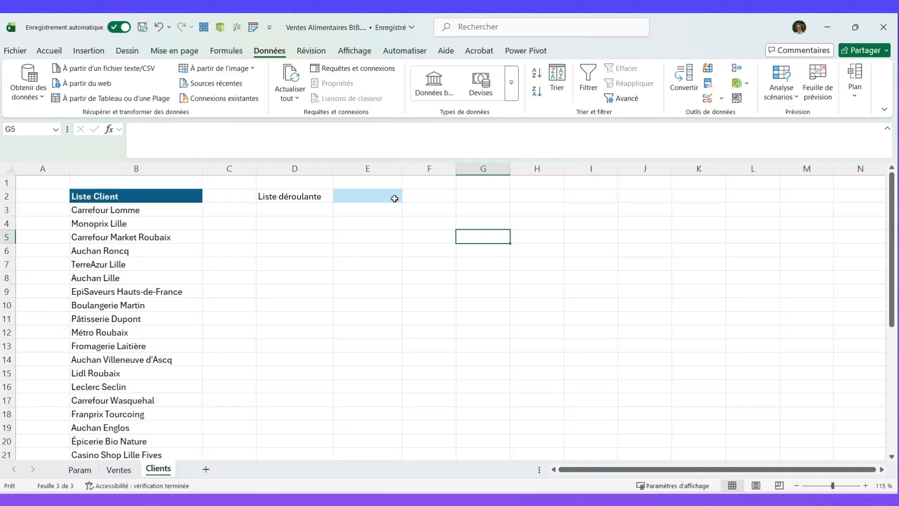
- Wrap the formula in B3 with TRIER so it reads =TRIER(UNIQUE(Ventes[Nom Client]))
left_click(100, 210)
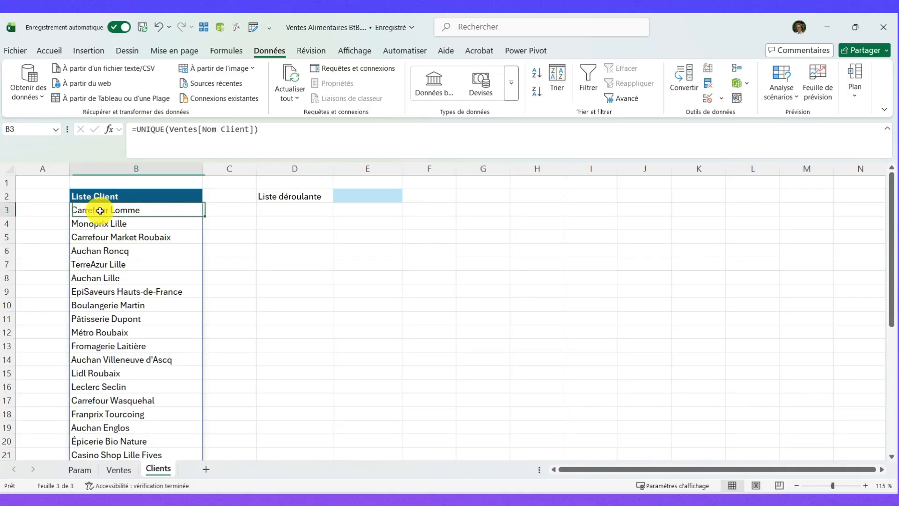
left_click(133, 130)
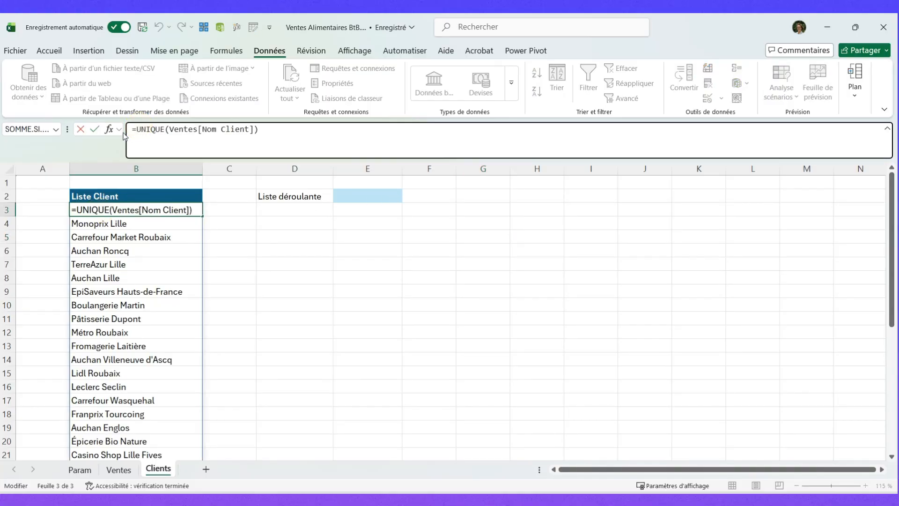
type("TRIER(")
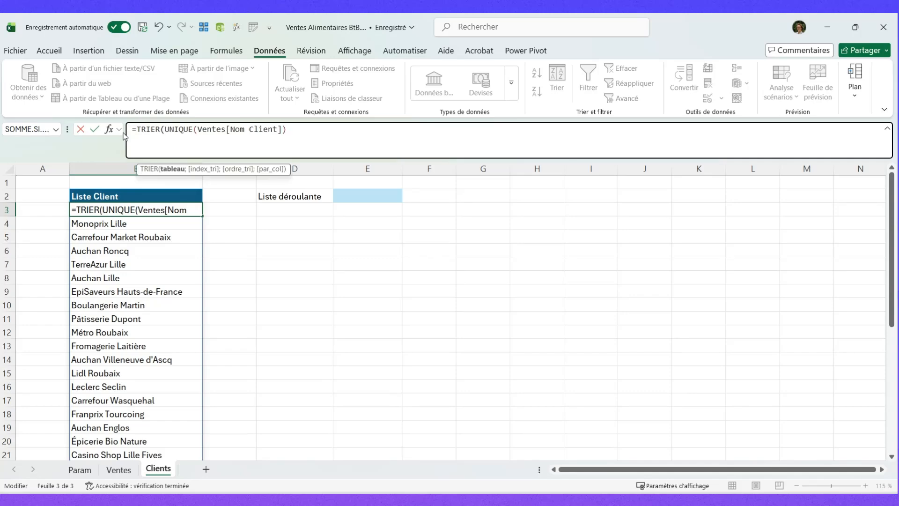
left_click(336, 135)
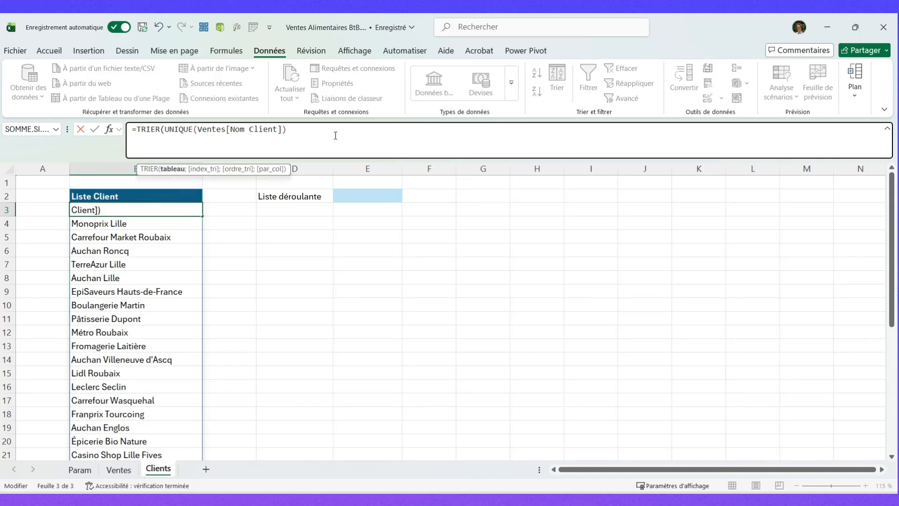
type(")")
key("Return")
key("Up")
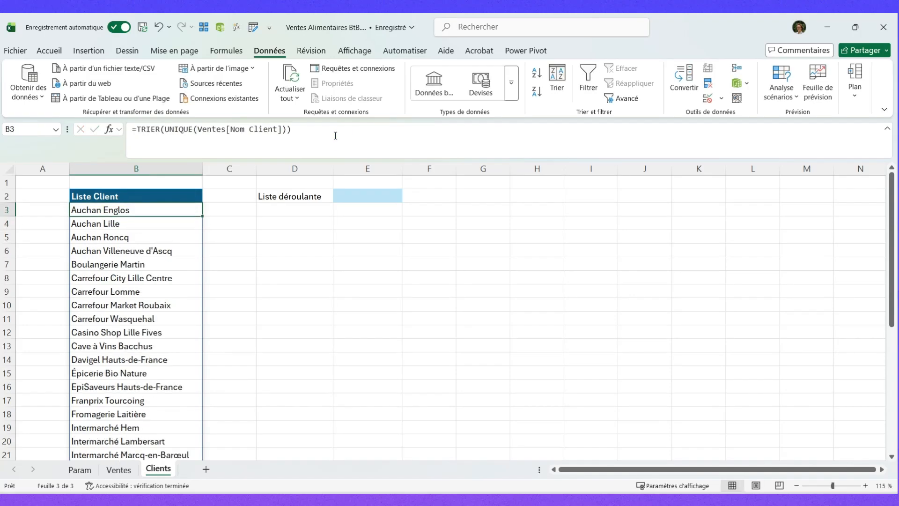
- Browse the drop-down list in E2 to check the alphabetical order of the clients, and close it without choosing one
left_click(399, 196)
left_click(407, 196)
scroll(382, 241, "down", 5)
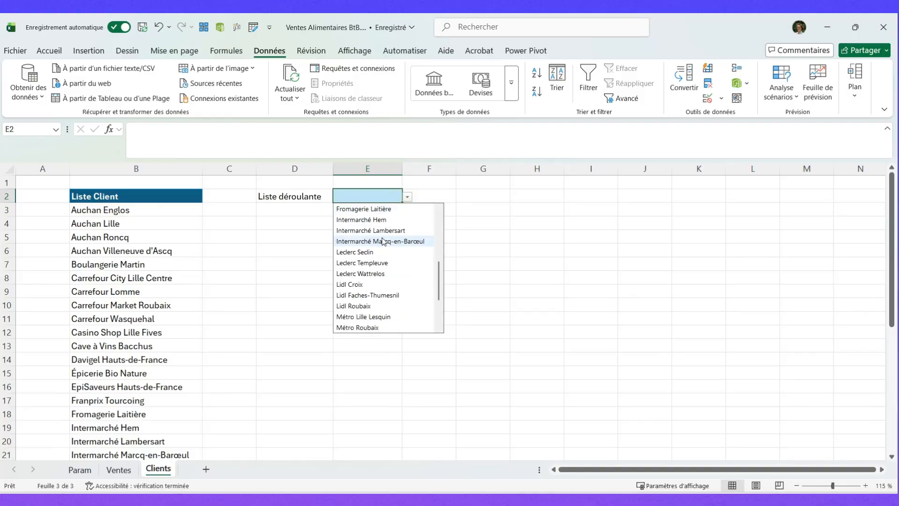
scroll(386, 248, "down", 2)
scroll(393, 262, "up", 7)
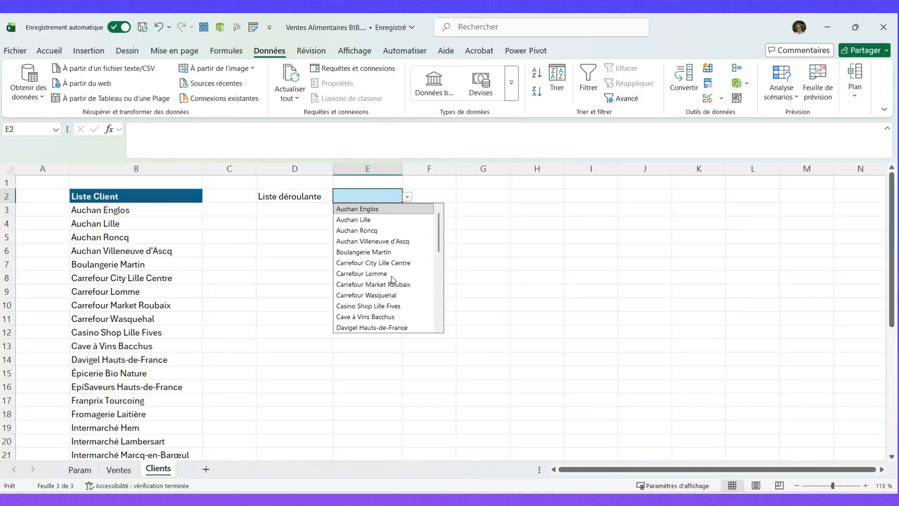
key("Escape")
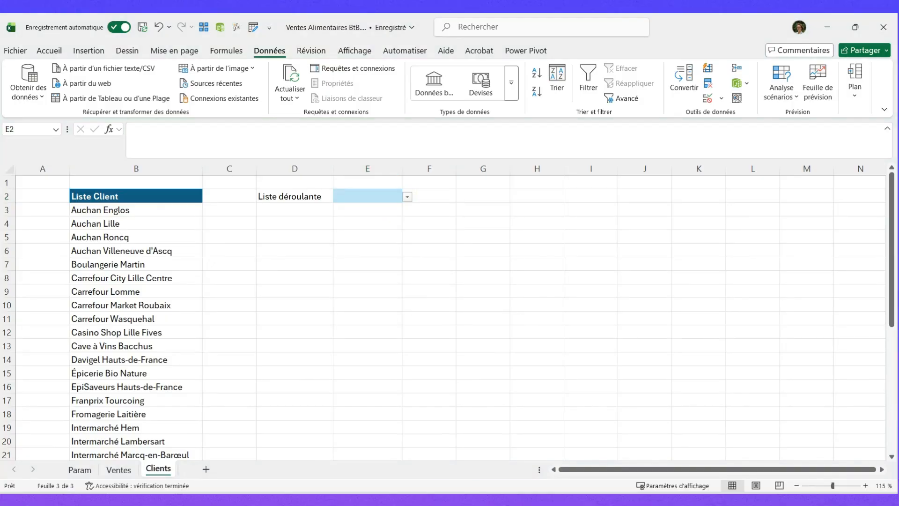